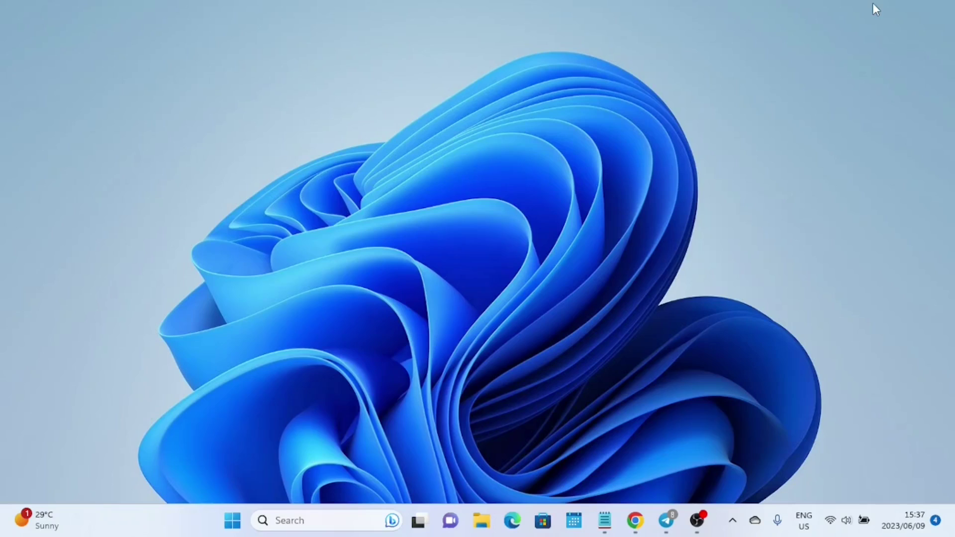
Start a Windows search for 'turk', then clear the search text
{"action": "left_click", "coordinate": [370, 521]}
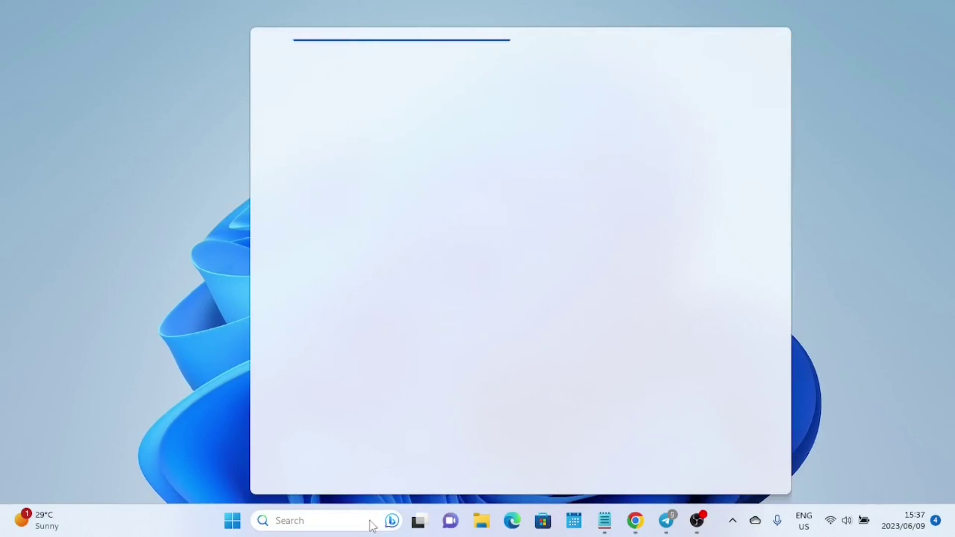
{"action": "type", "text": "tur"}
{"action": "type", "text": "k"}
{"action": "key", "text": "BackSpace"}
{"action": "key", "text": "BackSpace"}
{"action": "key", "text": "BackSpace"}
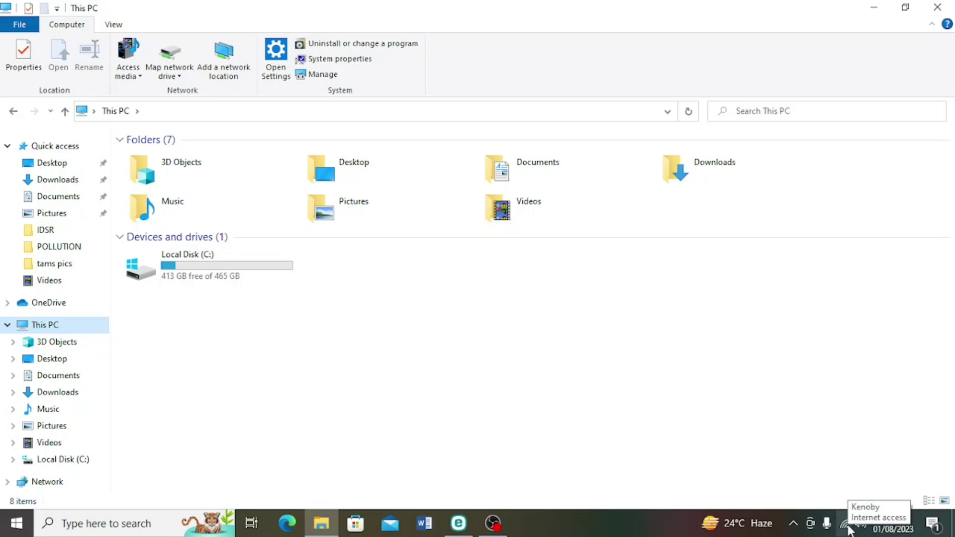
Open the Kenoby Wi-Fi network's properties and check its 2.4 GHz network band
{"action": "left_click", "coordinate": [845, 524]}
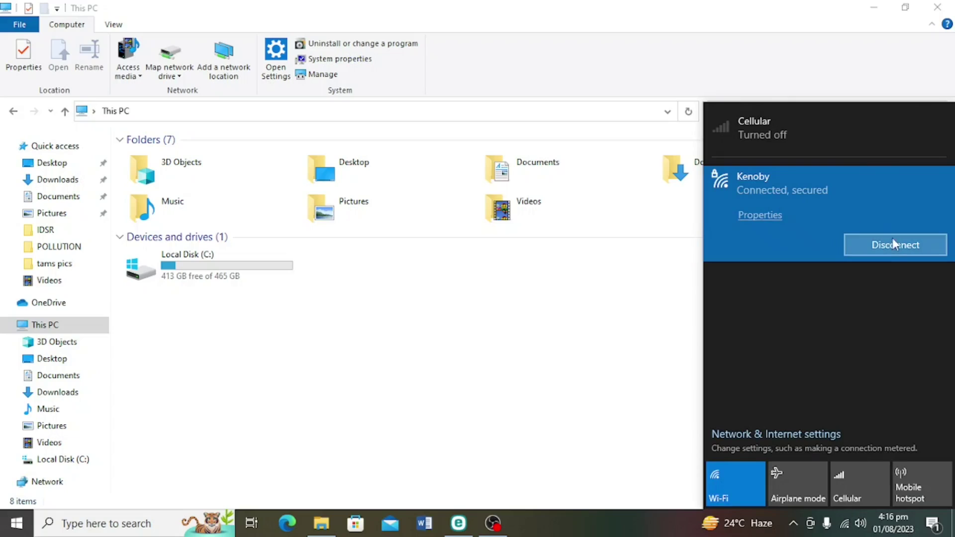
{"action": "right_click", "coordinate": [792, 187]}
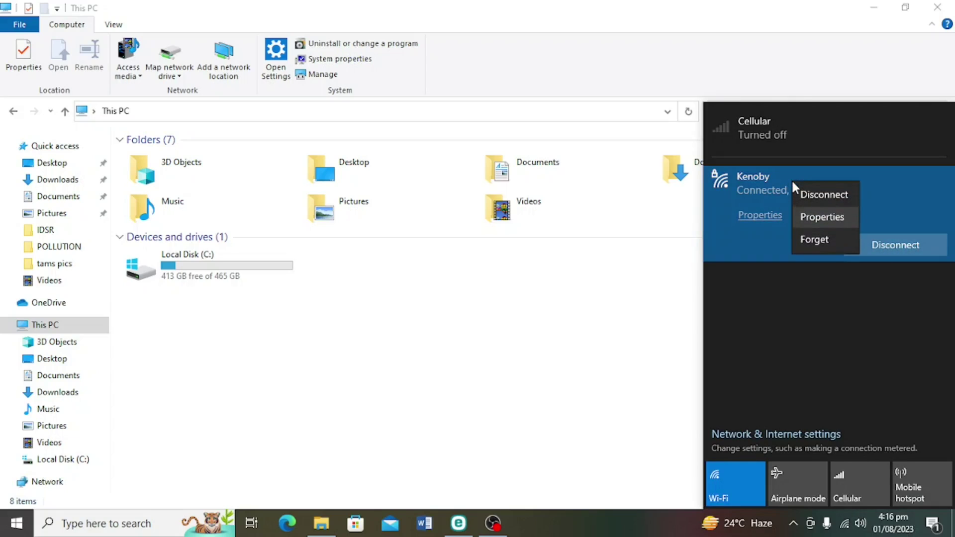
{"action": "left_click", "coordinate": [822, 217]}
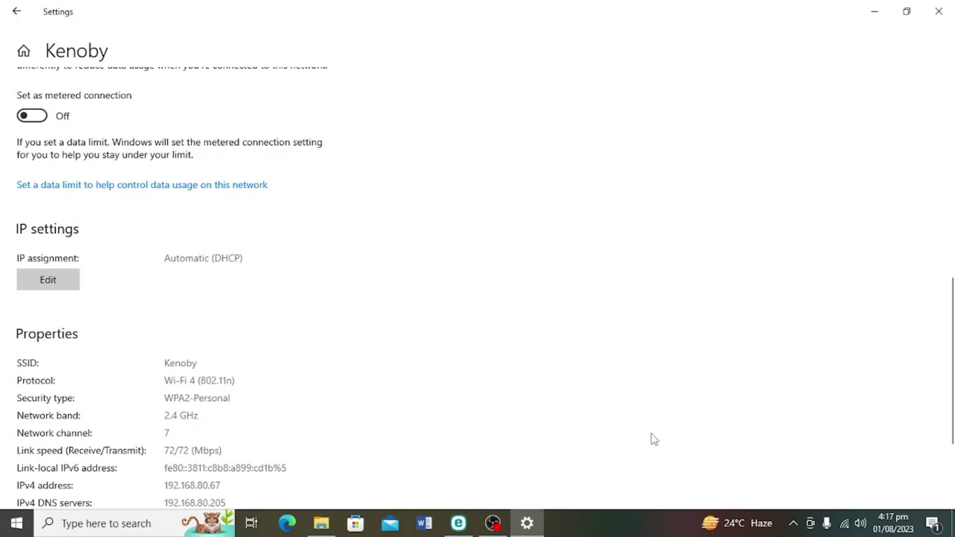
{"action": "right_click", "coordinate": [844, 523]}
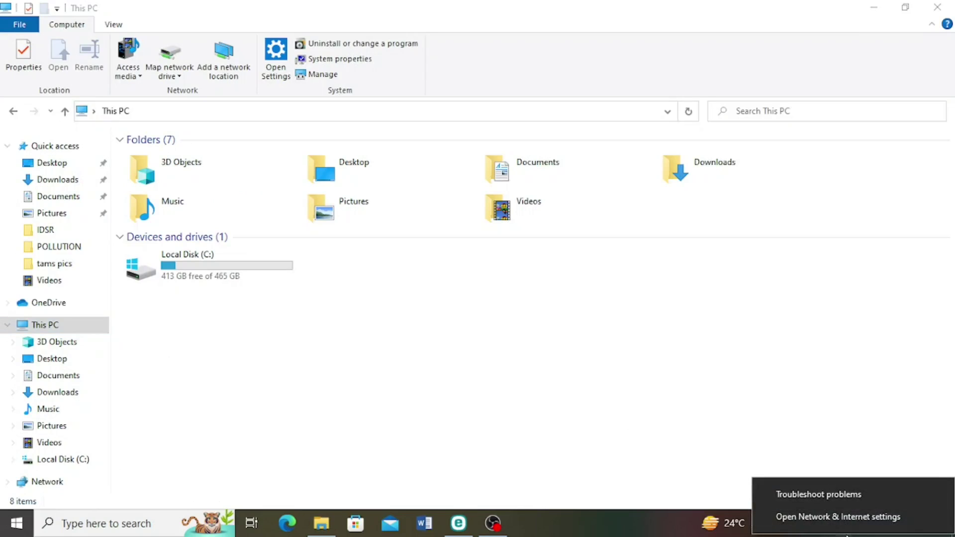
Open the Wi-Fi connection's properties for the Intel Dual Band Wireless-AC 8260 adapter via adapter options
{"action": "left_click", "coordinate": [844, 516]}
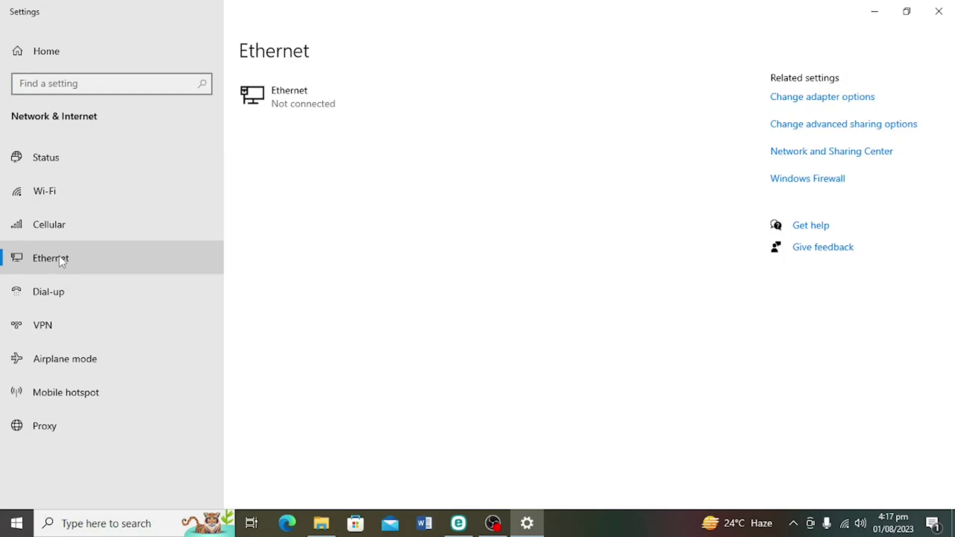
{"action": "left_click", "coordinate": [841, 100]}
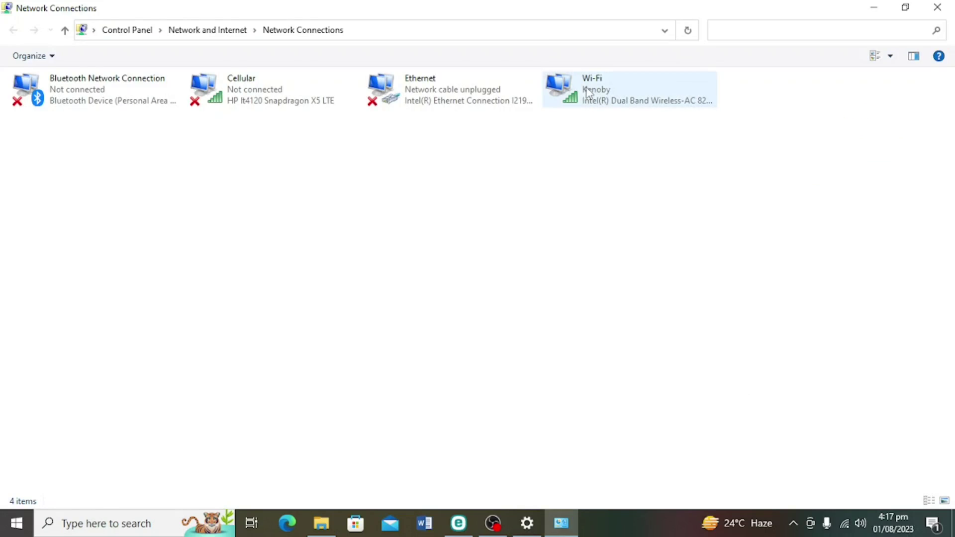
{"action": "left_click", "coordinate": [587, 91]}
{"action": "right_click", "coordinate": [586, 88]}
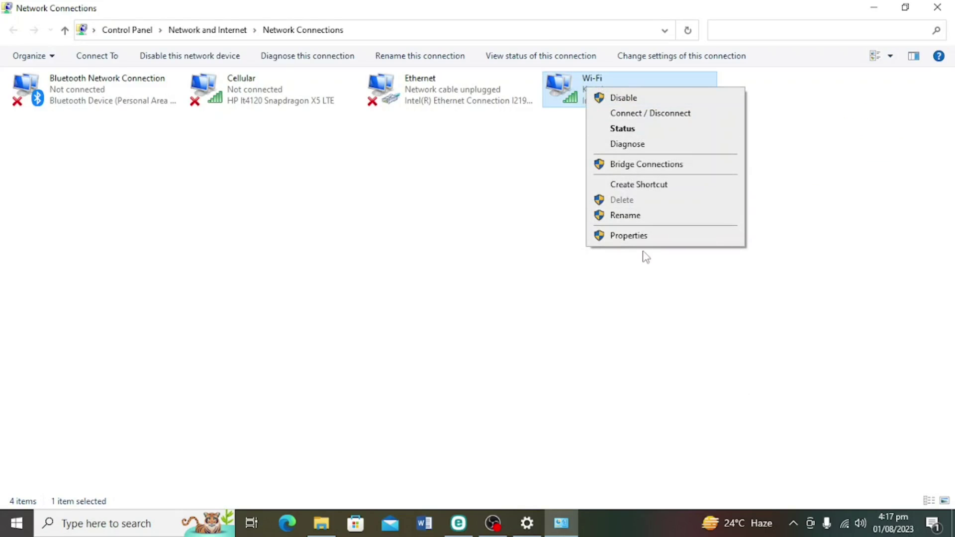
{"action": "left_click", "coordinate": [645, 236]}
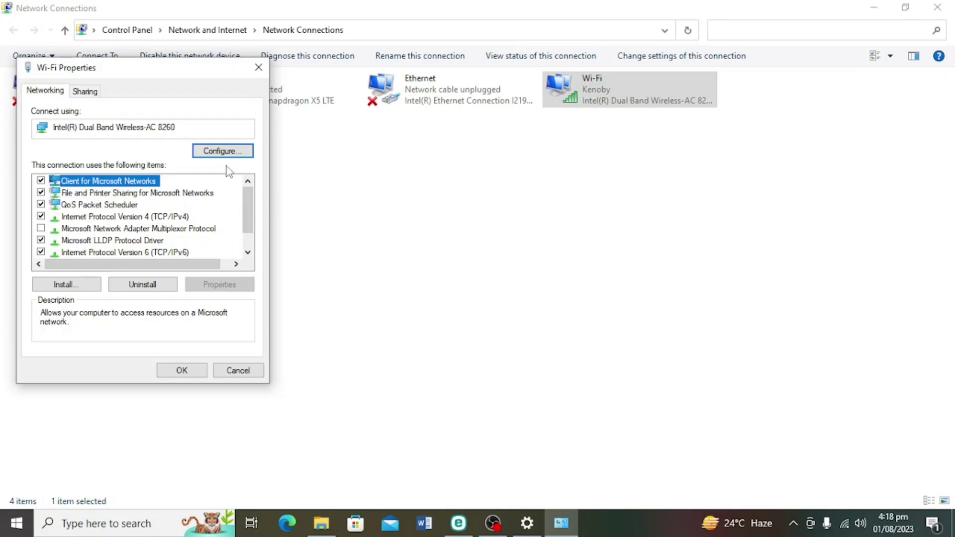
Set the Intel adapter's Advanced Preferred Band value to '3. Prefer 5GHz band' and save with OK
{"action": "left_click", "coordinate": [222, 154]}
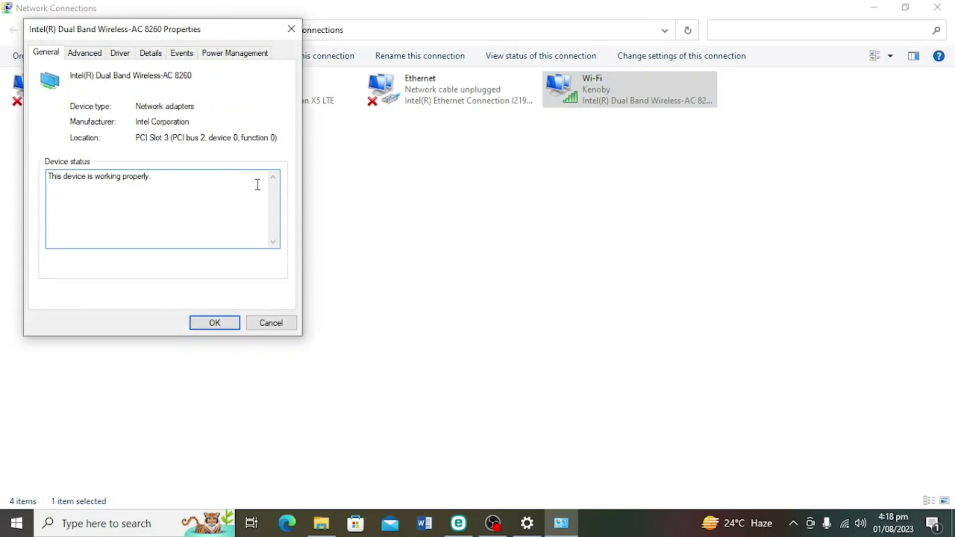
{"action": "left_click", "coordinate": [92, 54]}
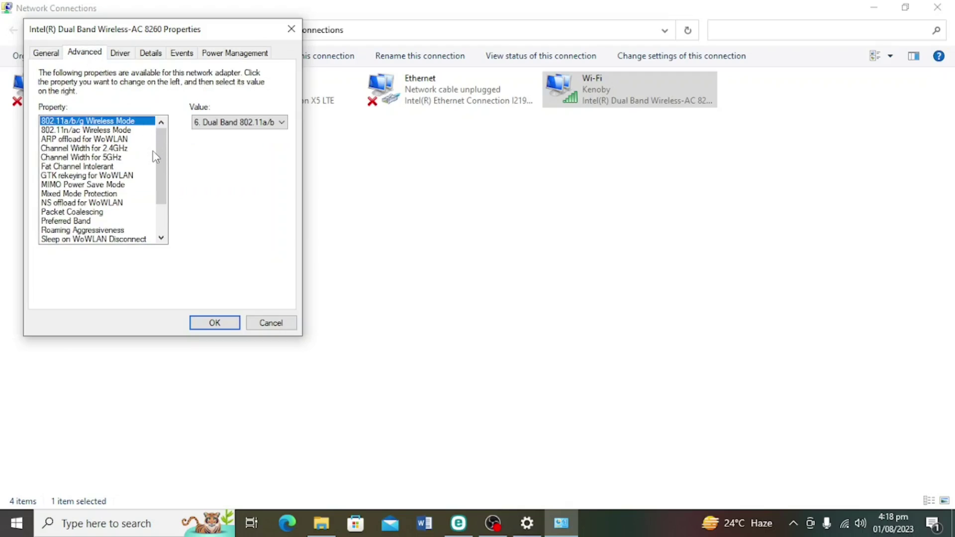
{"action": "left_click_drag", "start_coordinate": [158, 150], "coordinate": [158, 179]}
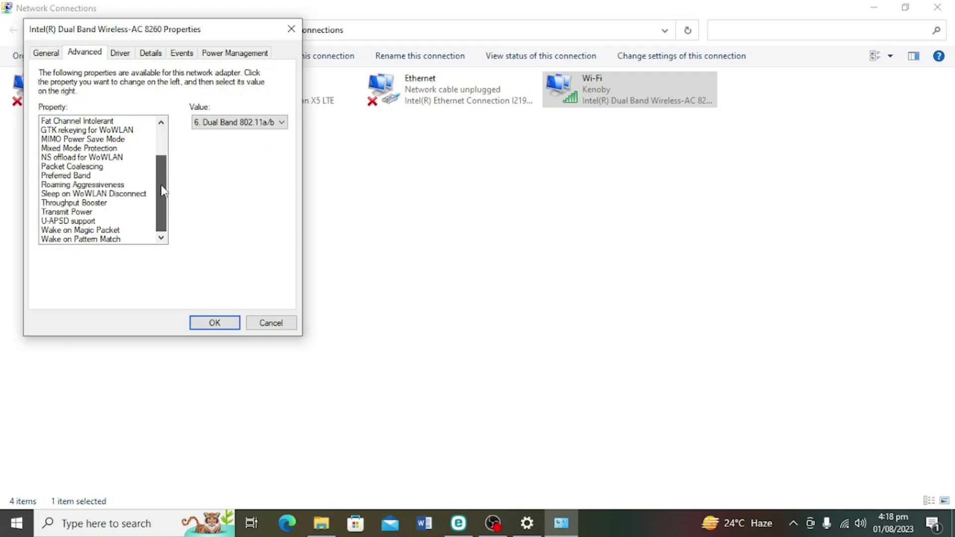
{"action": "left_click", "coordinate": [68, 178]}
{"action": "left_click", "coordinate": [281, 121]}
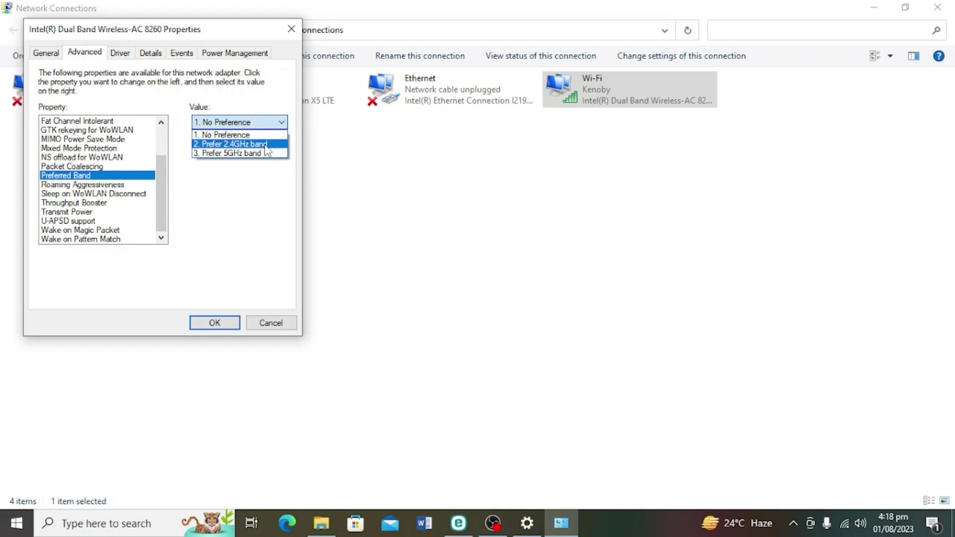
{"action": "left_click", "coordinate": [265, 155]}
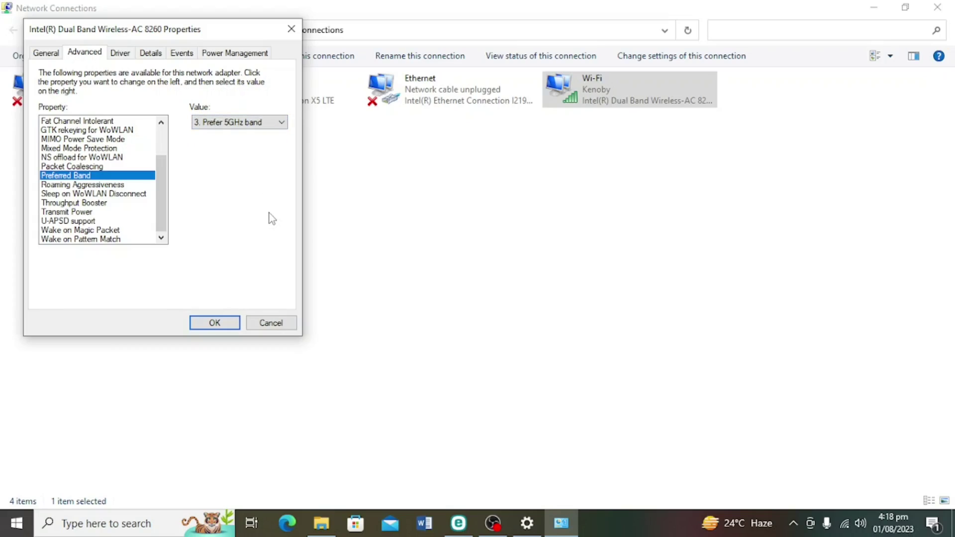
{"action": "left_click", "coordinate": [215, 323]}
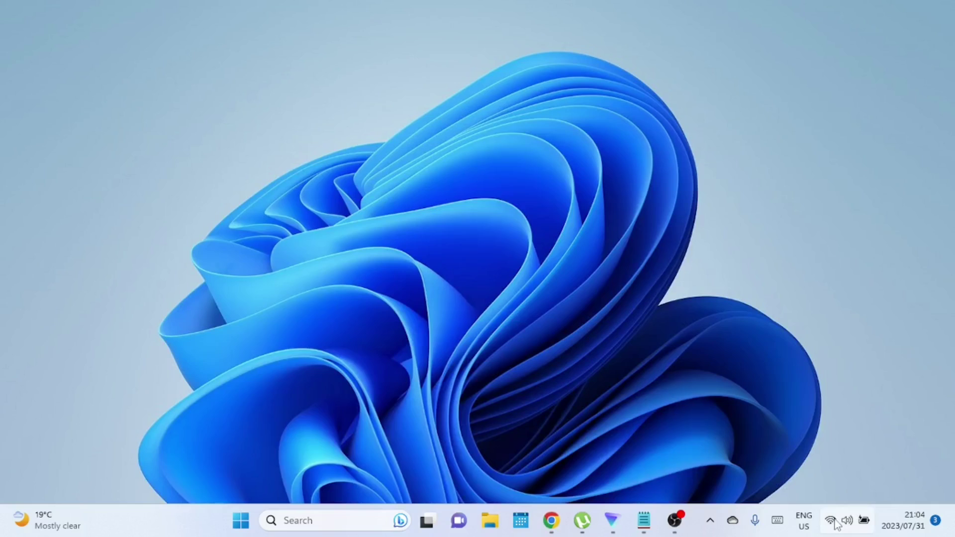
Collapse the connected Kenoby entry in the Windows 11 Wi-Fi quick settings network list
{"action": "left_click", "coordinate": [836, 521]}
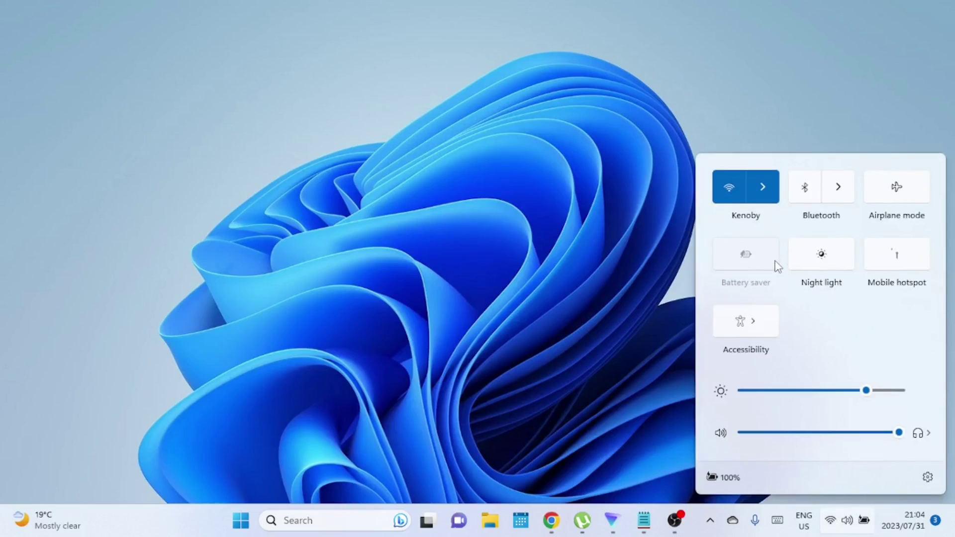
{"action": "left_click", "coordinate": [763, 184]}
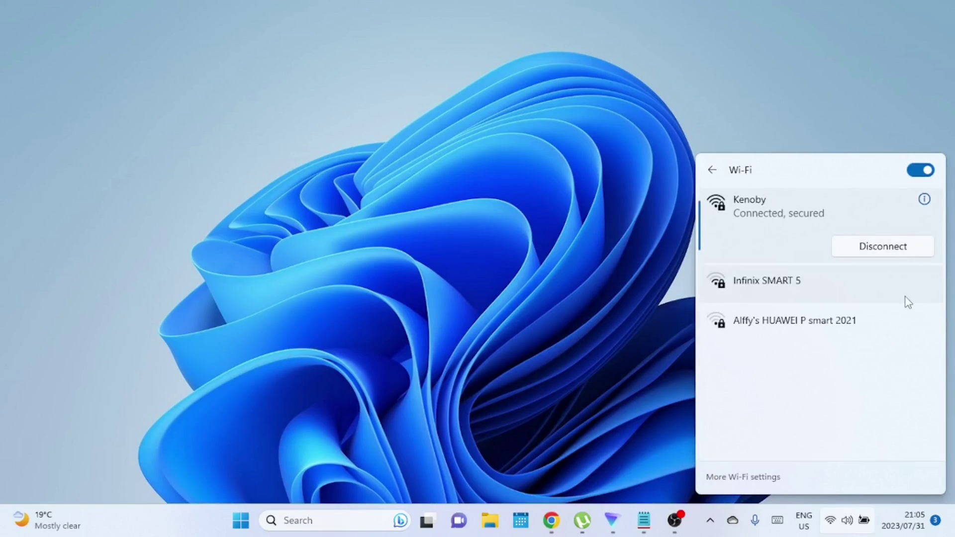
{"action": "left_click", "coordinate": [926, 208]}
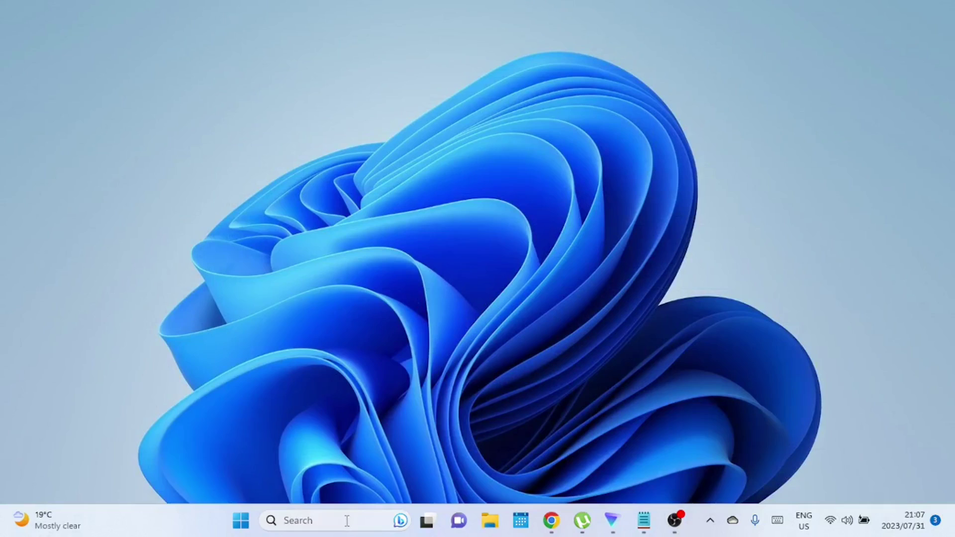
Search 'network' and open the network connections showing Ethernet, Ethernet 2 and Wi-Fi
{"action": "left_click", "coordinate": [346, 523]}
{"action": "type", "text": "n"}
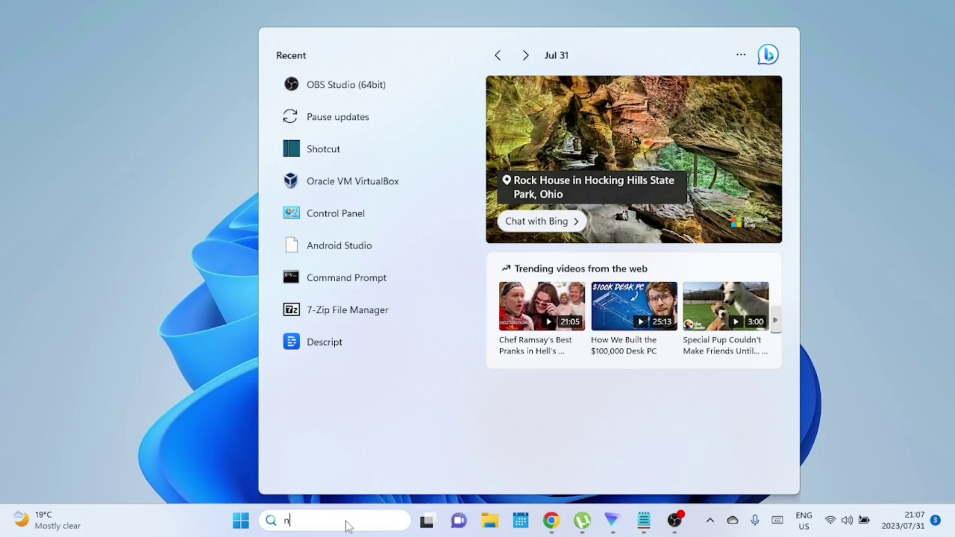
{"action": "type", "text": "etwo"}
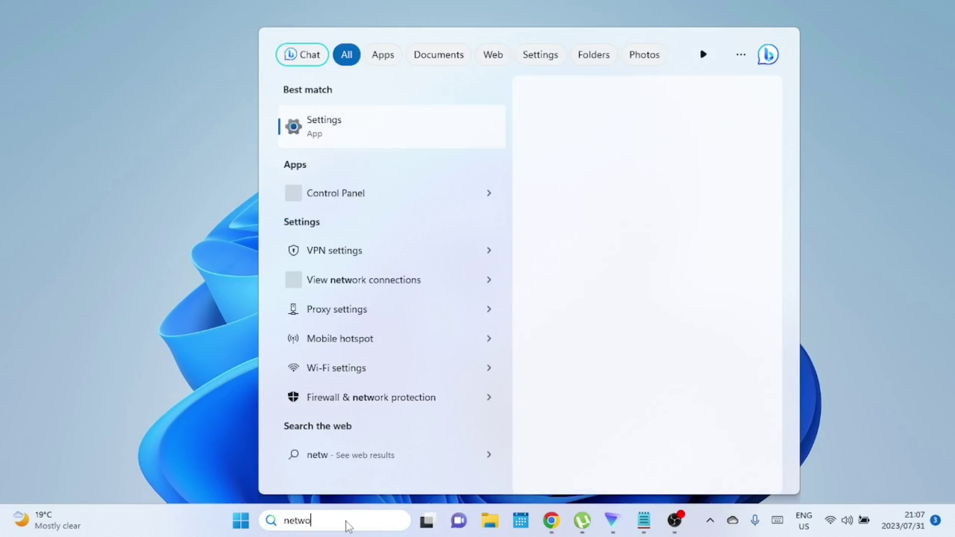
{"action": "type", "text": "rk"}
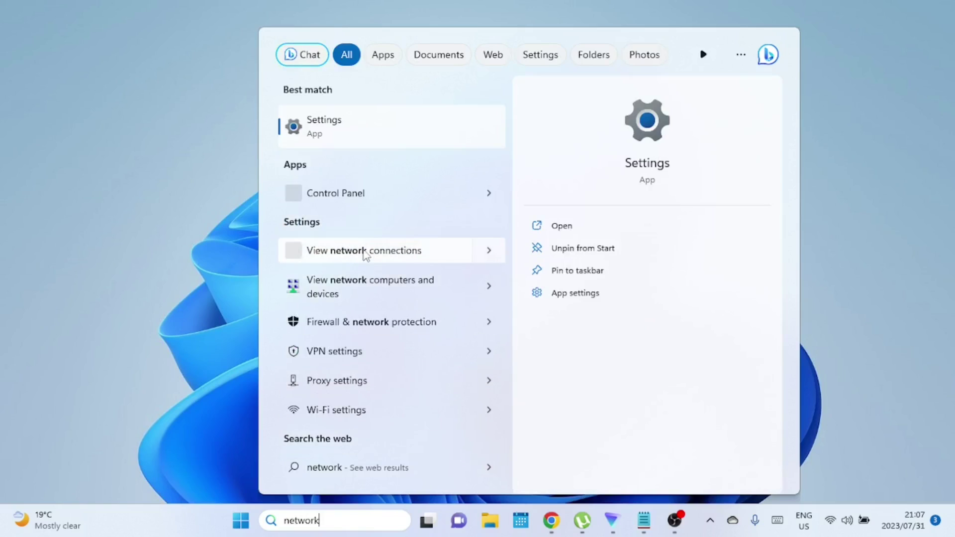
{"action": "left_click", "coordinate": [366, 251]}
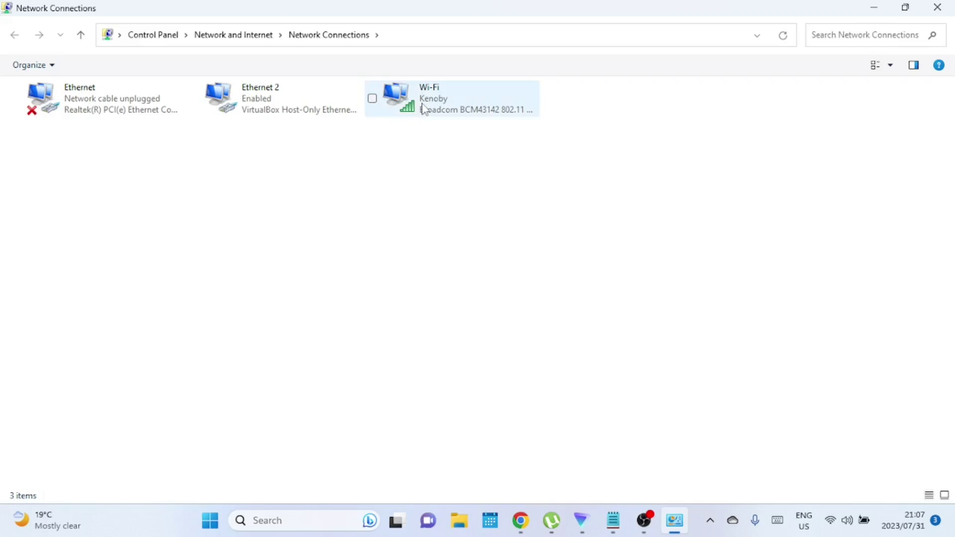
Open the Wi-Fi connection's properties and the Broadcom adapter's device configuration
{"action": "left_click", "coordinate": [424, 109]}
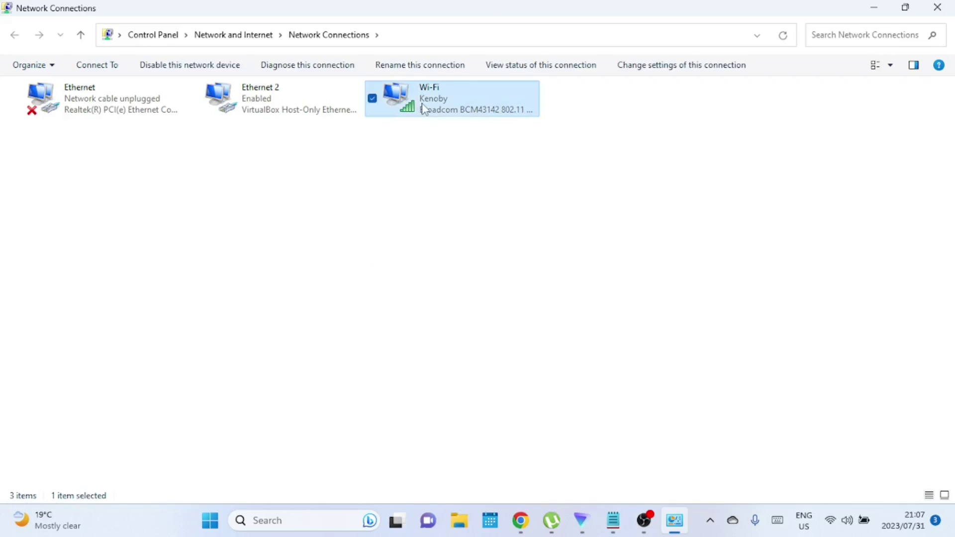
{"action": "right_click", "coordinate": [423, 108]}
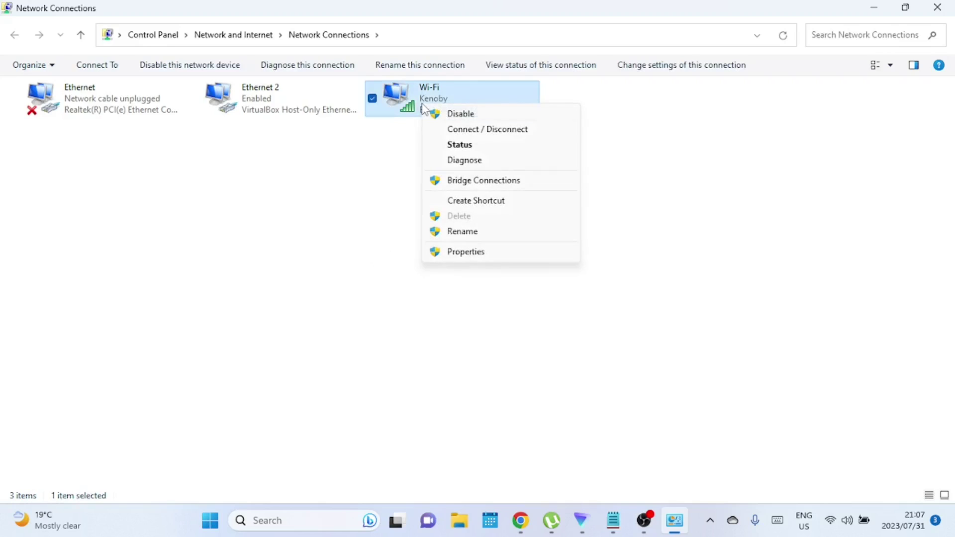
{"action": "left_click", "coordinate": [470, 253]}
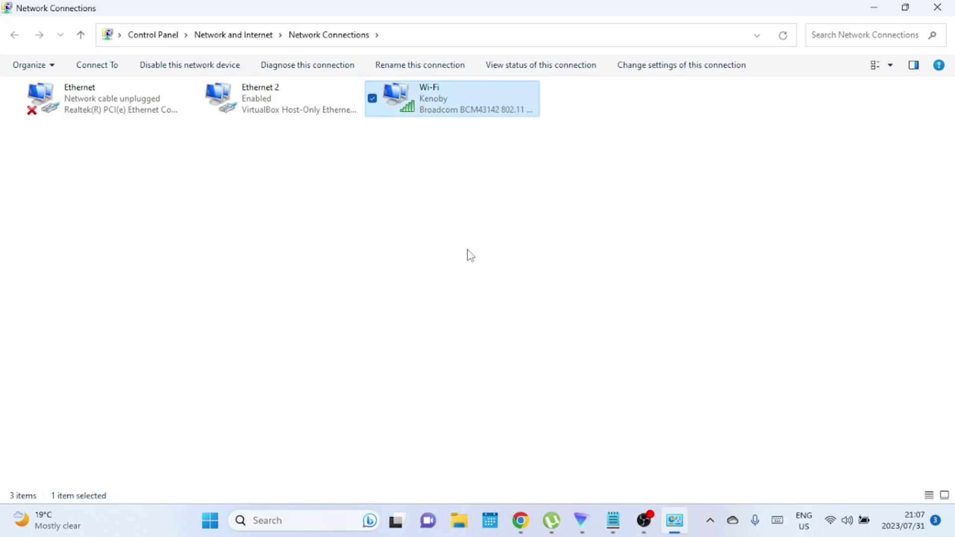
{"action": "left_click", "coordinate": [416, 171]}
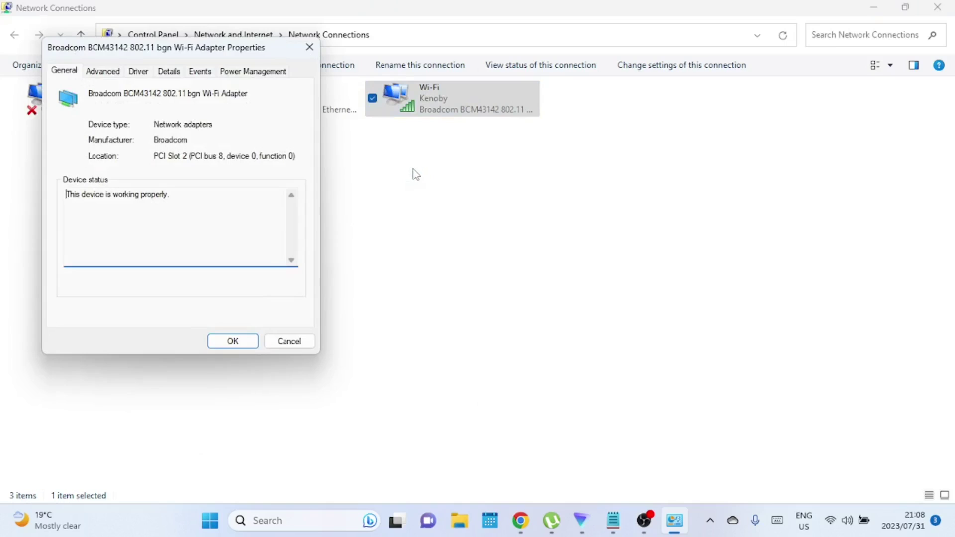
Show the Broadcom adapter's Advanced property list and scroll through it, finding no Preferred Band
{"action": "mouse_move", "coordinate": [227, 49]}
{"action": "left_mouse_down"}
{"action": "mouse_move", "coordinate": [314, 75]}
{"action": "mouse_move", "coordinate": [371, 74]}
{"action": "left_mouse_up"}
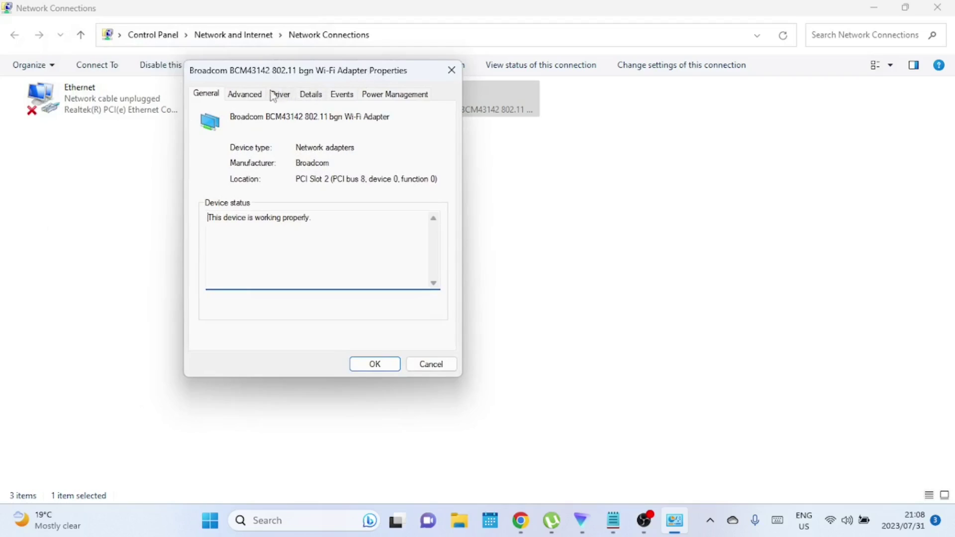
{"action": "left_click", "coordinate": [251, 96]}
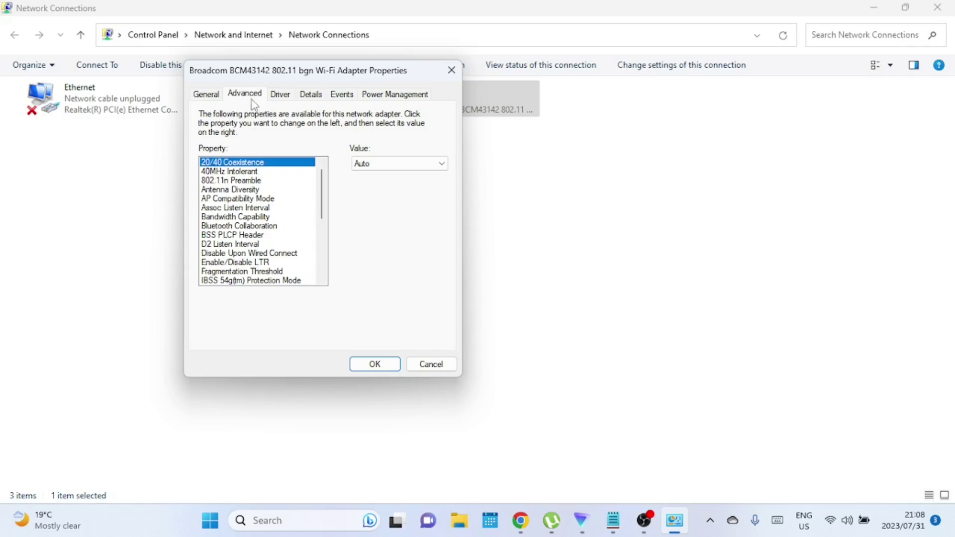
{"action": "mouse_move", "coordinate": [322, 187]}
{"action": "left_click_drag", "start_coordinate": [325, 187], "coordinate": [321, 211]}
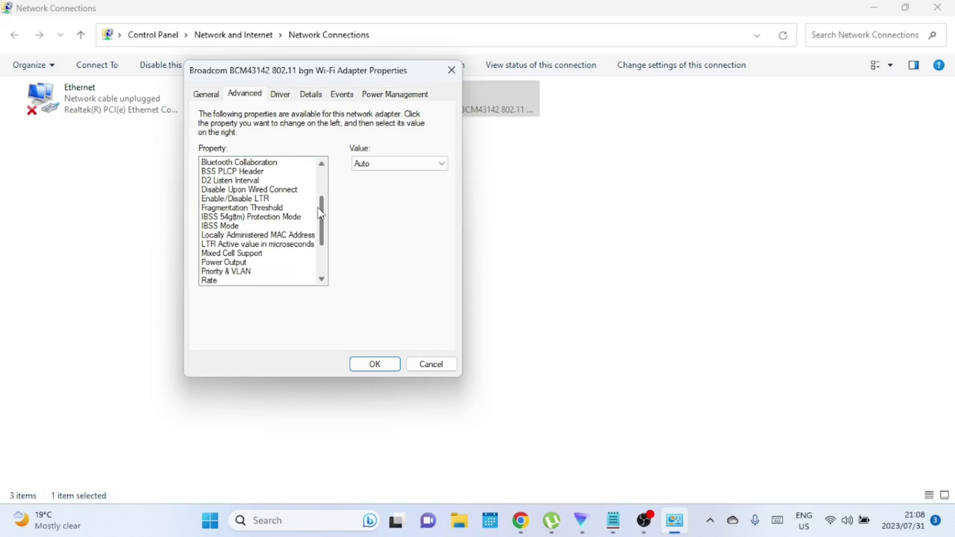
{"action": "mouse_move", "coordinate": [320, 213]}
{"action": "left_mouse_down"}
{"action": "mouse_move", "coordinate": [318, 240]}
{"action": "mouse_move", "coordinate": [320, 185]}
{"action": "left_mouse_up"}
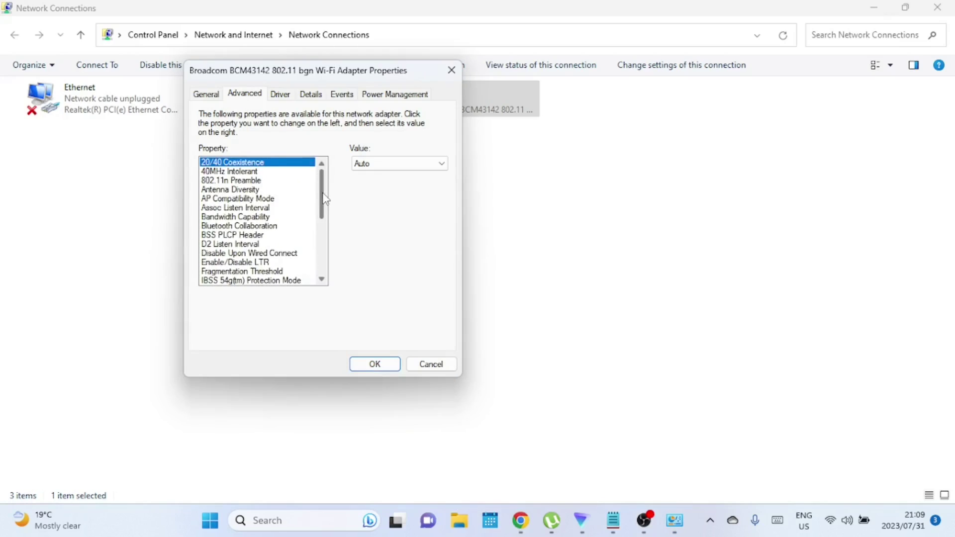
{"action": "left_click_drag", "start_coordinate": [324, 198], "coordinate": [323, 226]}
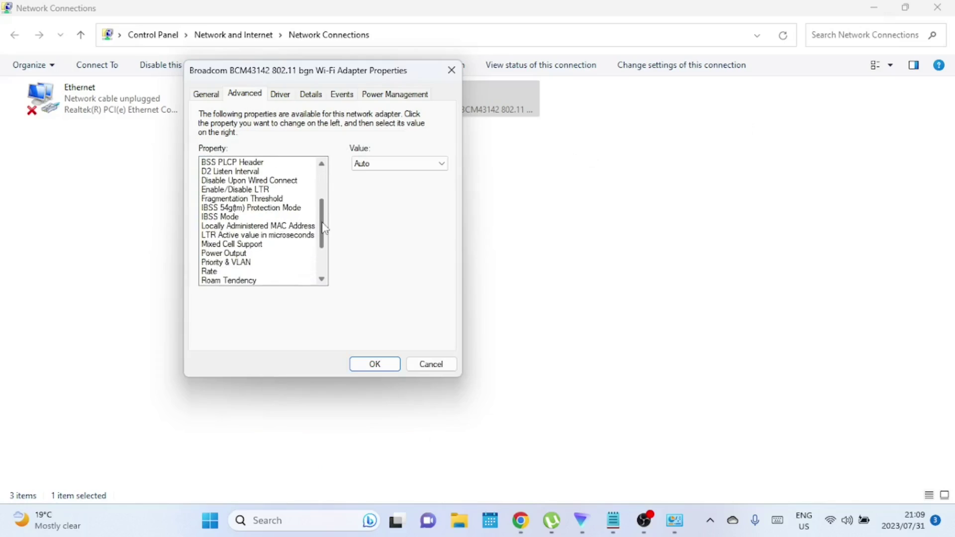
{"action": "mouse_move", "coordinate": [324, 226]}
{"action": "left_mouse_down"}
{"action": "mouse_move", "coordinate": [322, 254]}
{"action": "mouse_move", "coordinate": [316, 187]}
{"action": "left_mouse_up"}
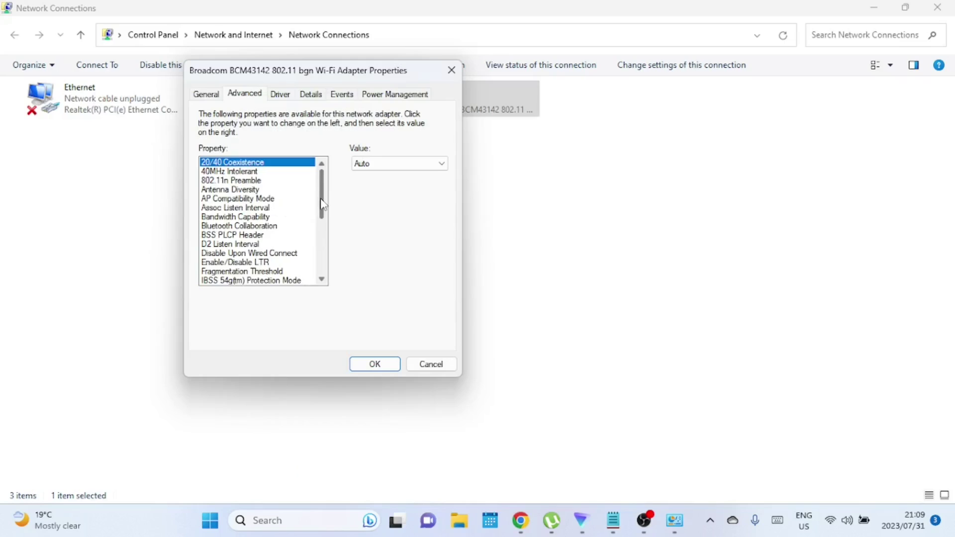
{"action": "left_click_drag", "start_coordinate": [322, 204], "coordinate": [319, 232]}
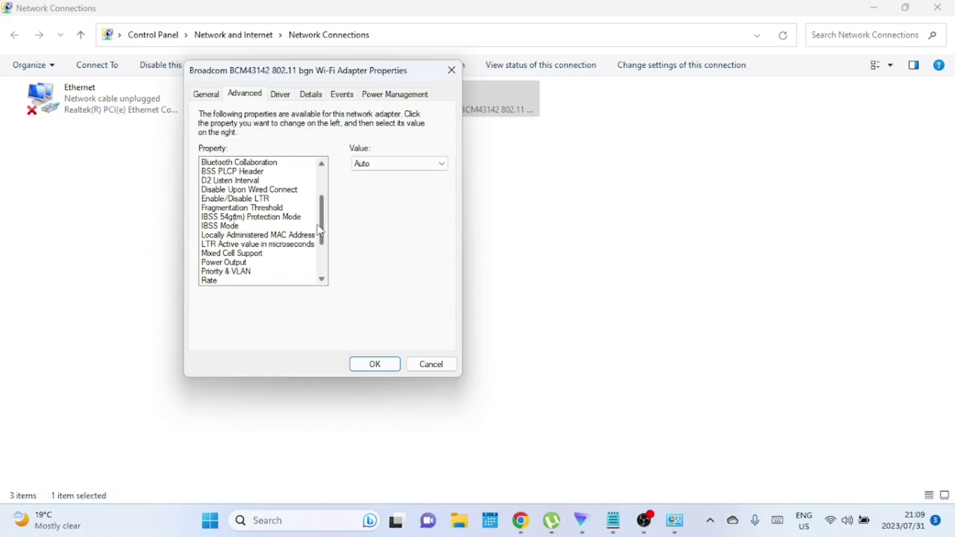